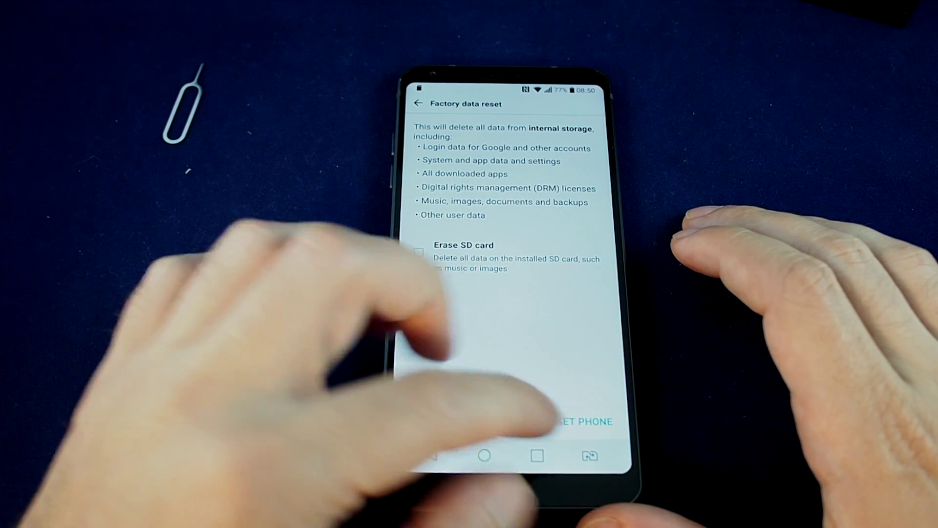
Proceed past RESET PHONE to the Delete all data confirmation without erasing
{"action": "left_click", "coordinate": [579, 421]}
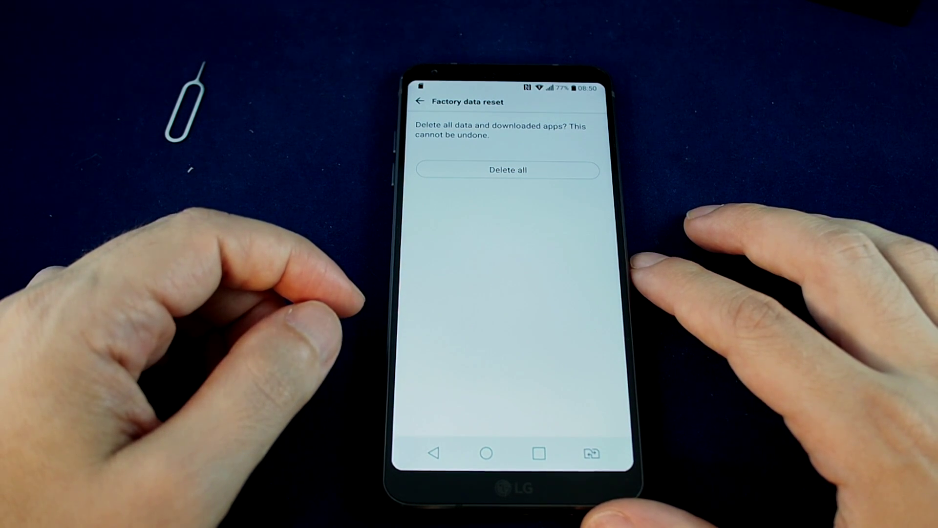
Leave the Delete all confirmation untouched and return to the home screen
{"action": "left_click", "coordinate": [486, 453]}
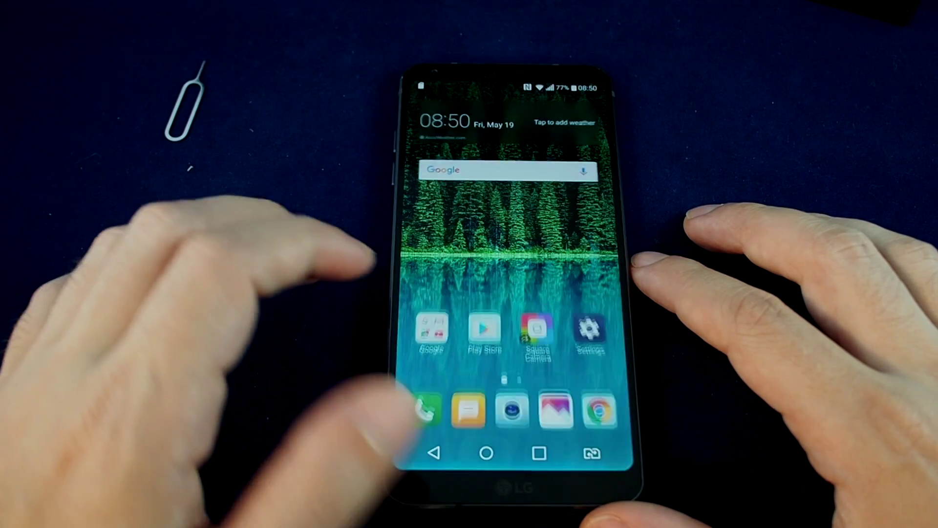